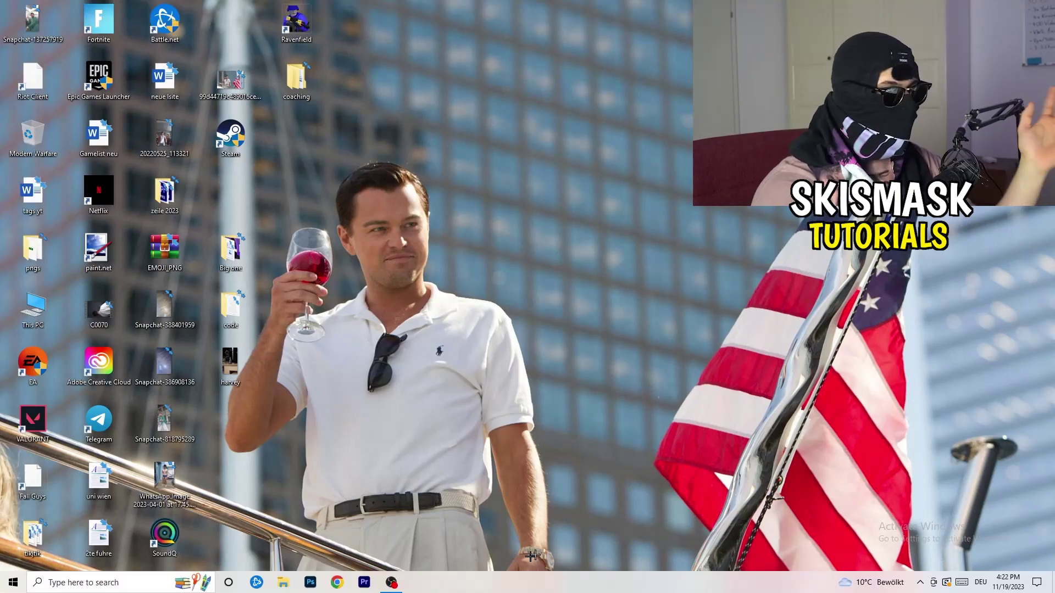
Step: Launch Task Manager from the taskbar, maximize it, and show the Ethernet performance graph
right_click(508, 590)
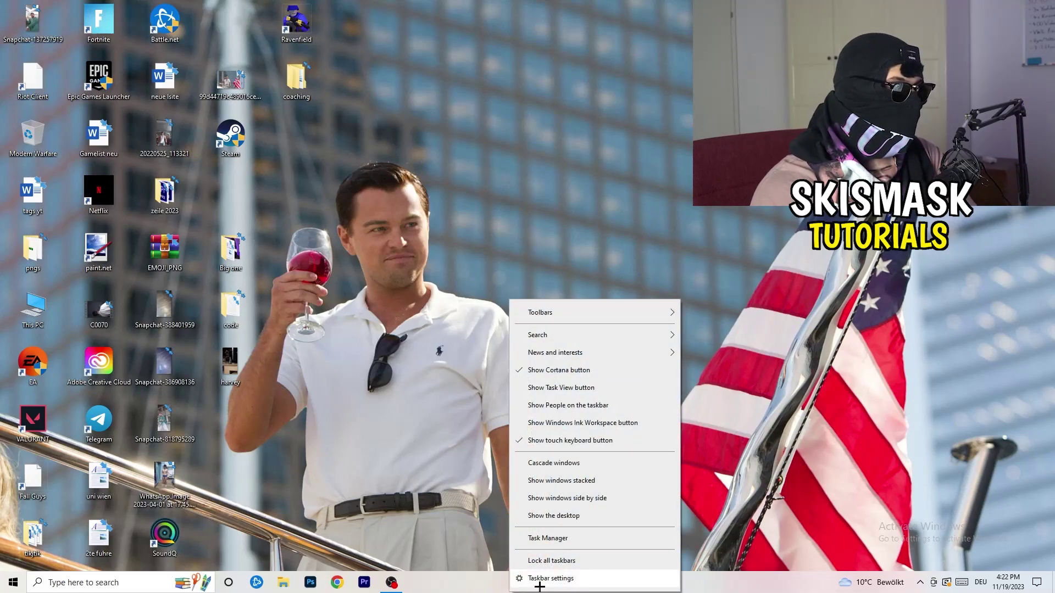
left_click(548, 538)
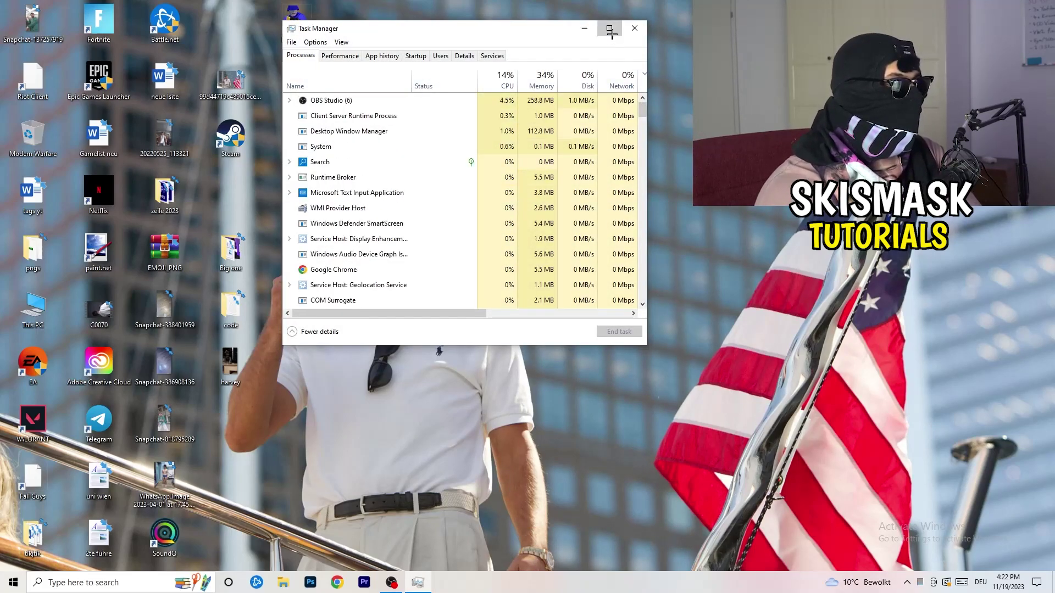
left_click(609, 29)
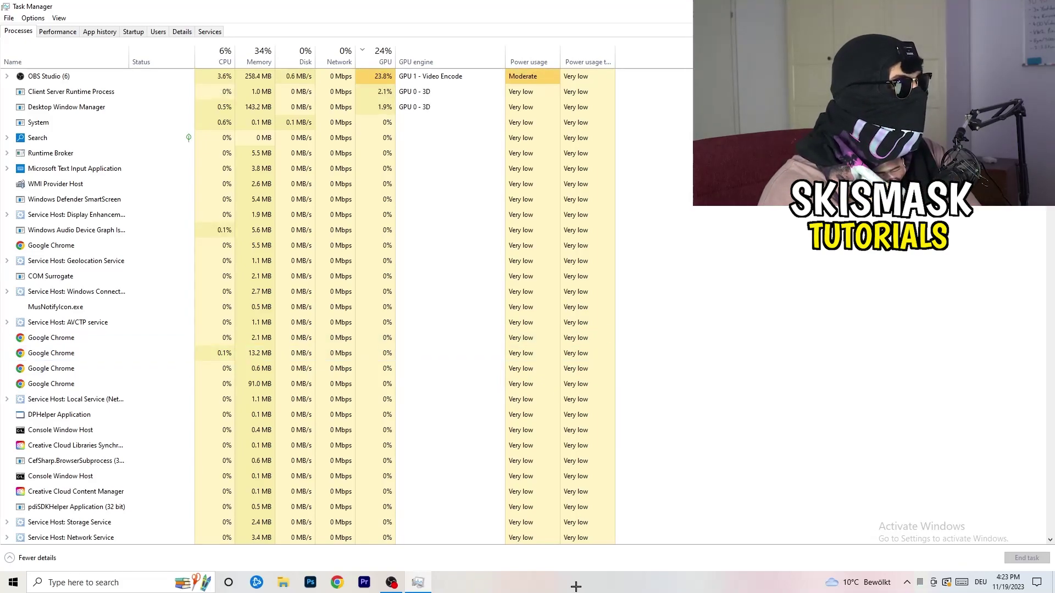
left_click(58, 32)
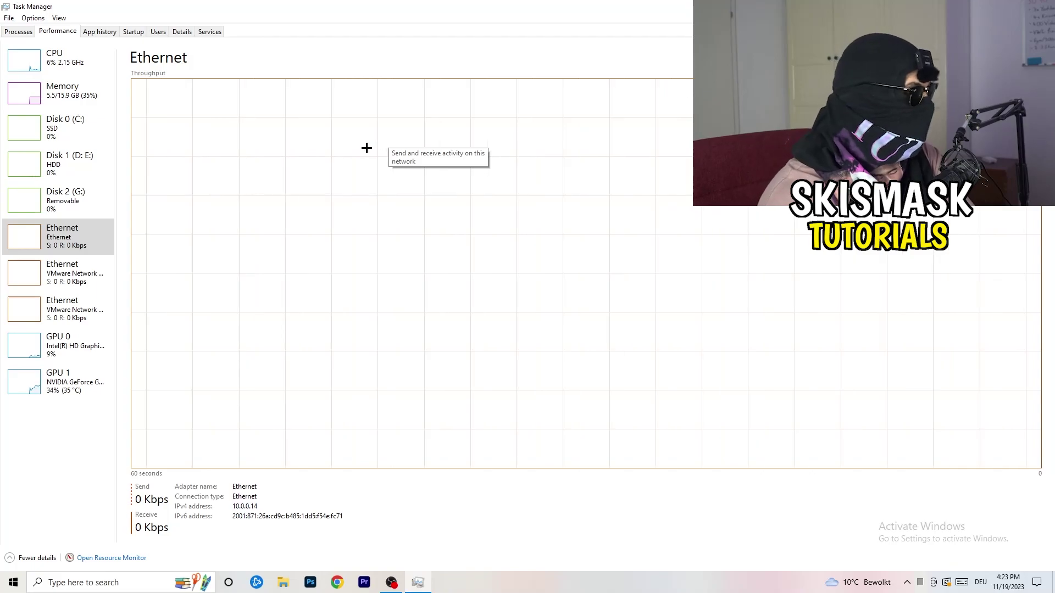
Step: Open Resource Monitor maximized and scroll through the running processes
left_click(111, 558)
double_click(560, 28)
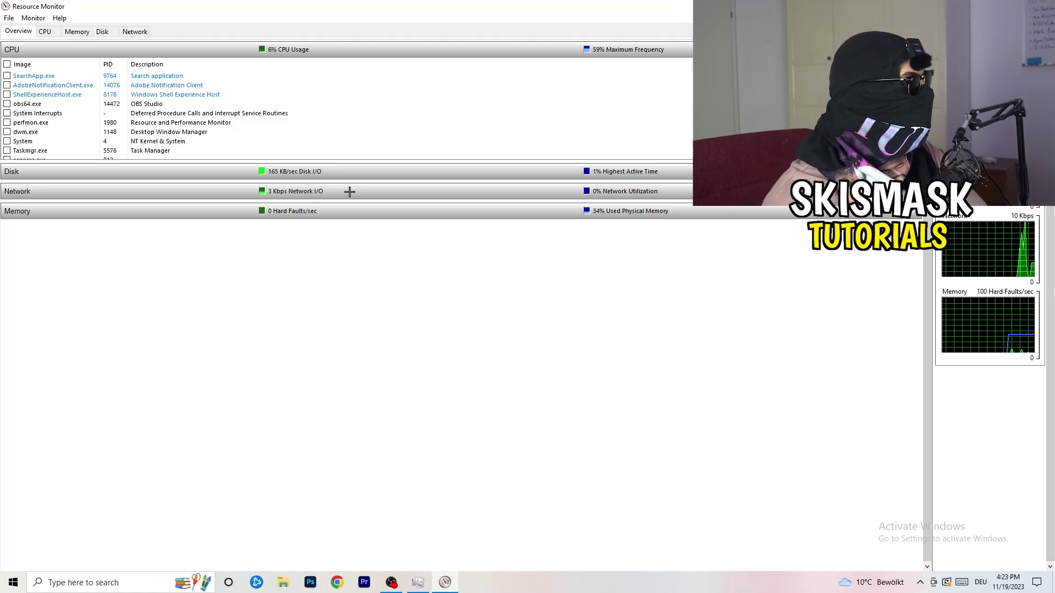
scroll(303, 115, "down", 3)
scroll(303, 115, "down", 5)
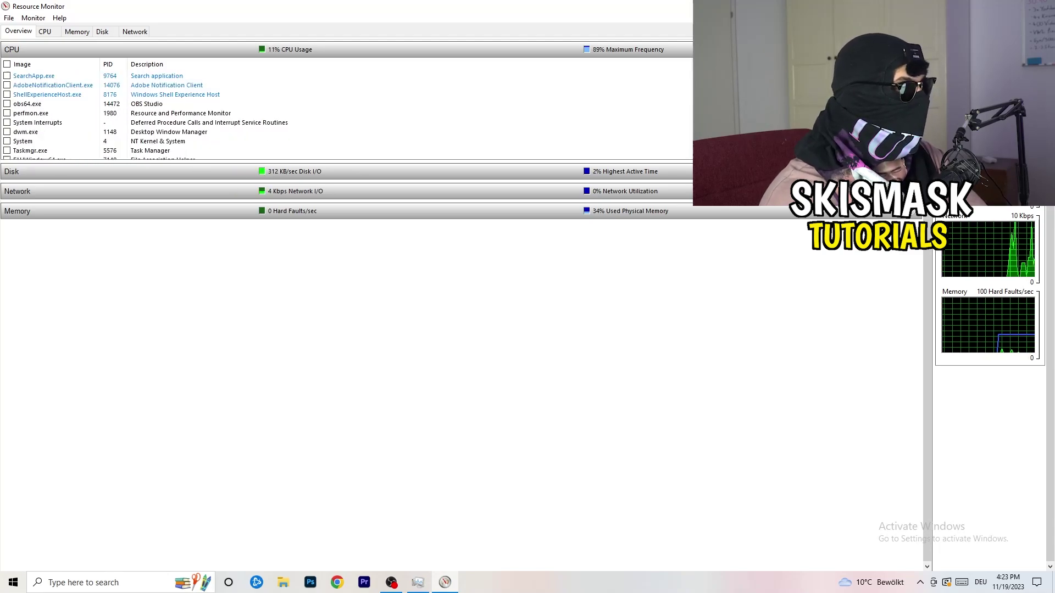
scroll(303, 118, "down", 5)
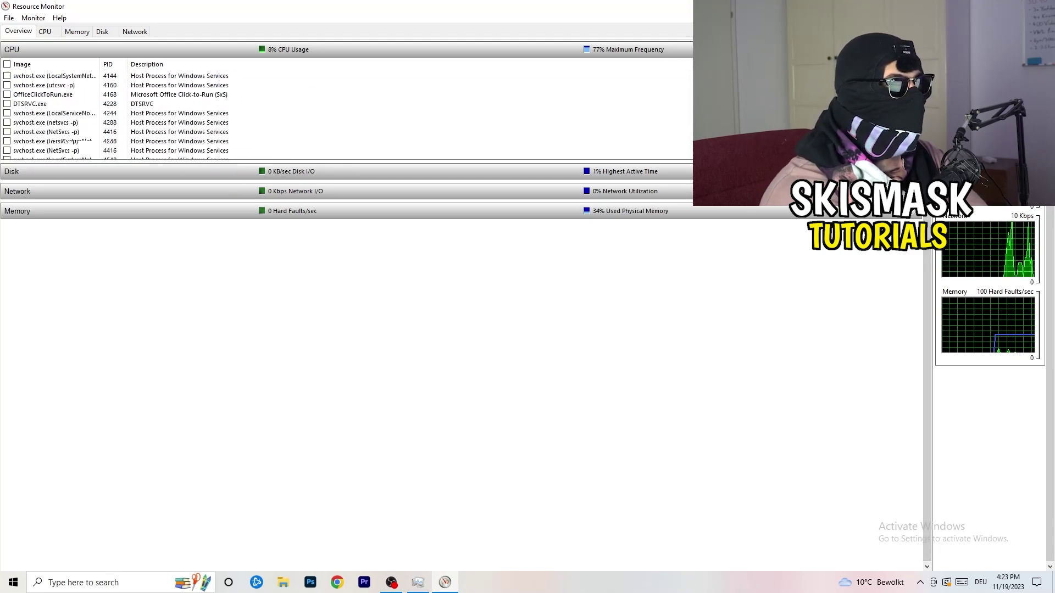
scroll(683, 134, "down", 3)
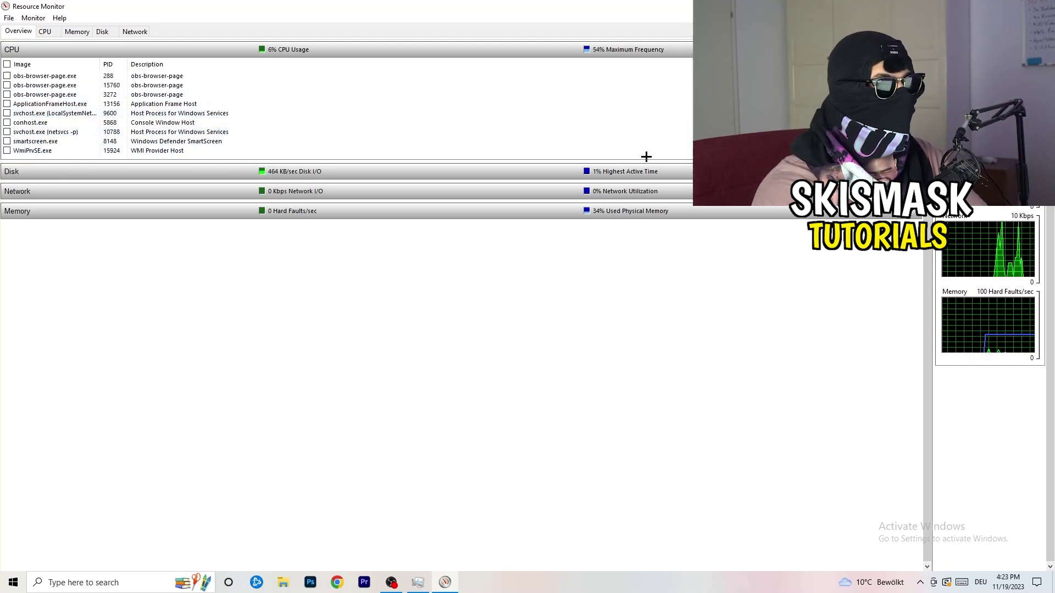
Step: Inspect conhost.exe without ending it, then list the network-active processes: svchost.exe and chrome.exe
right_click(627, 123)
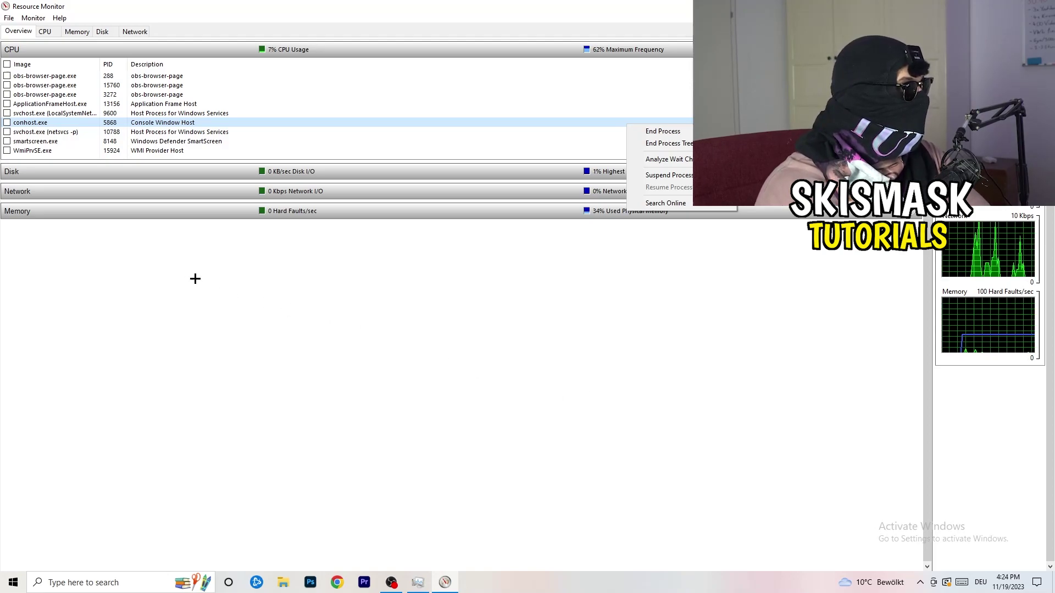
left_click(87, 24)
left_click(134, 31)
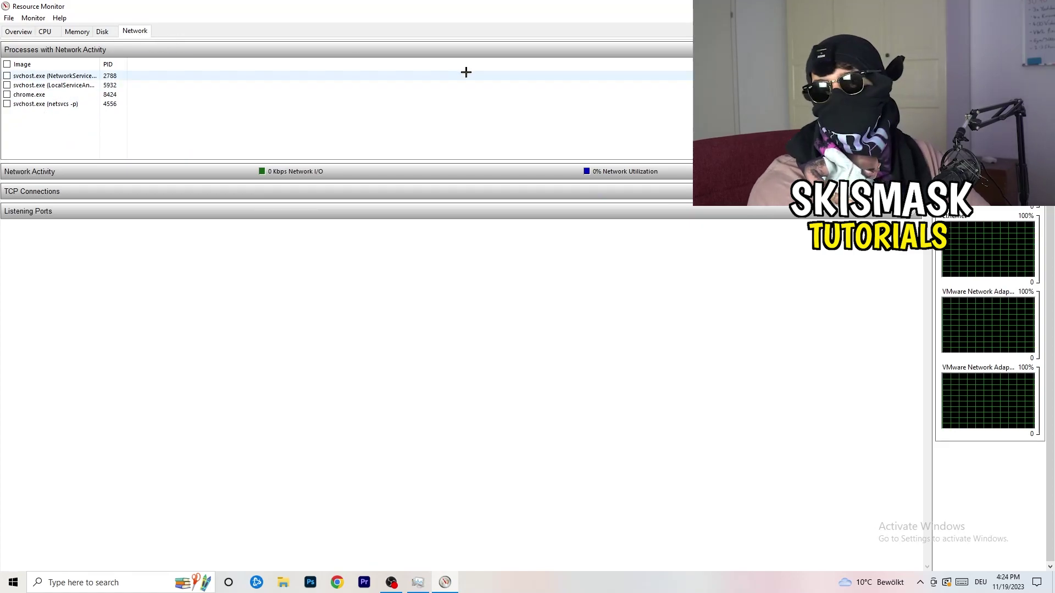
left_click(22, 31)
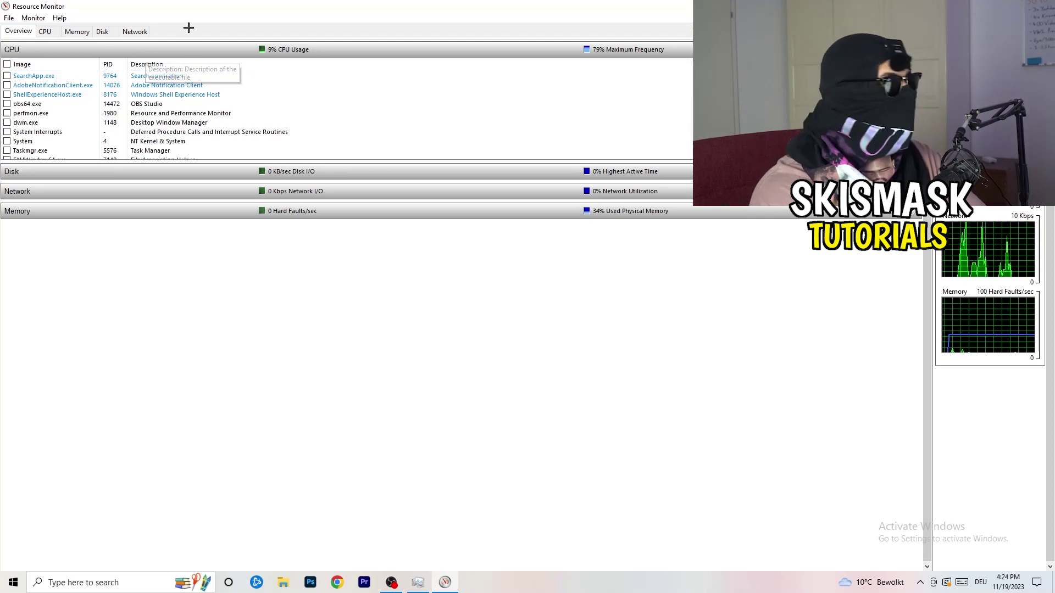
left_click(135, 32)
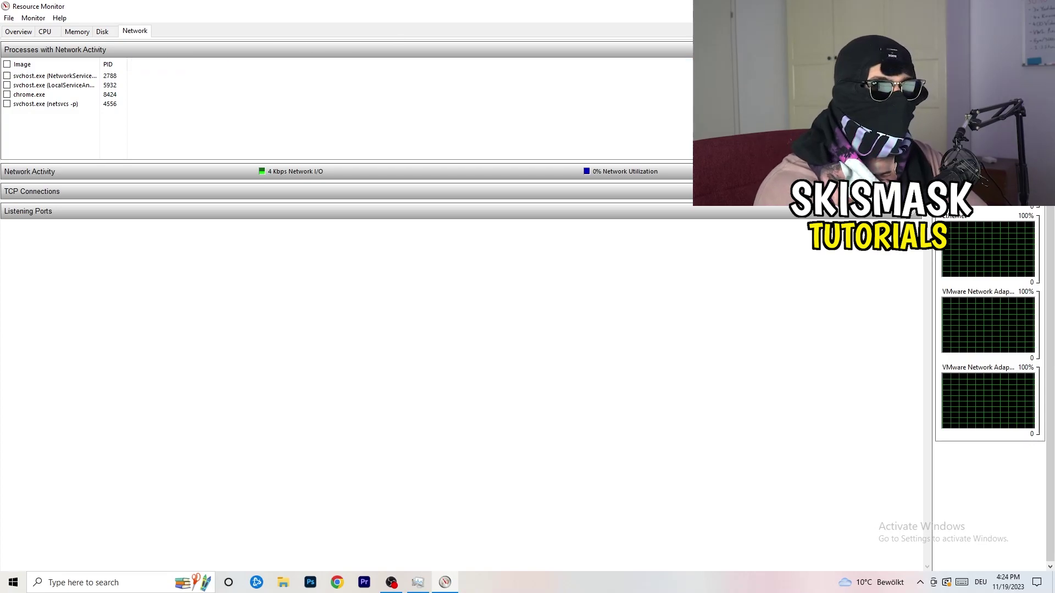
Step: Close Resource Monitor and Task Manager, then open Settings' Network & Internet status page
key("alt+F4")
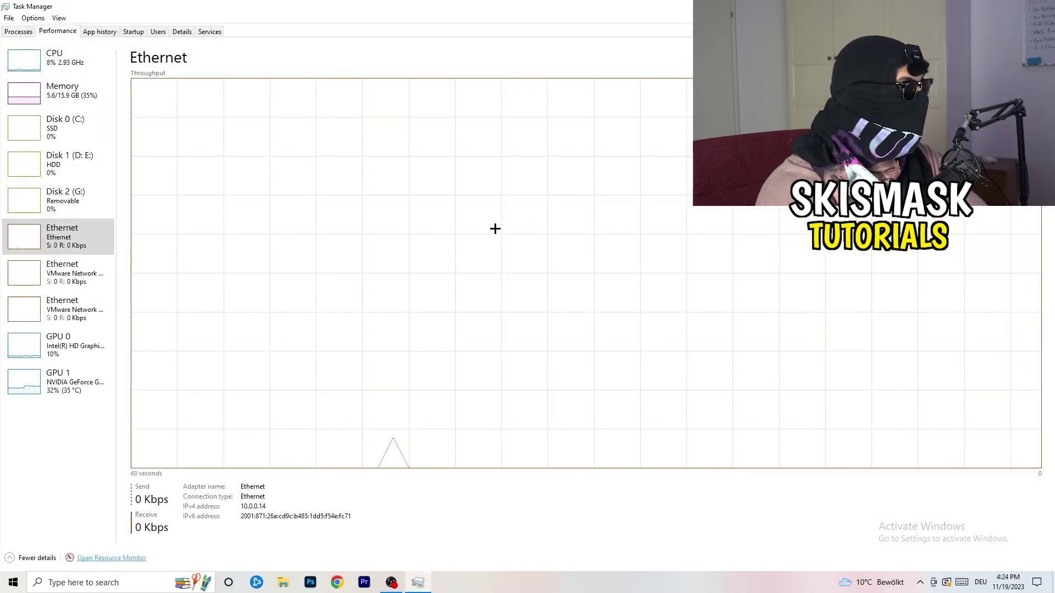
key("alt+F4")
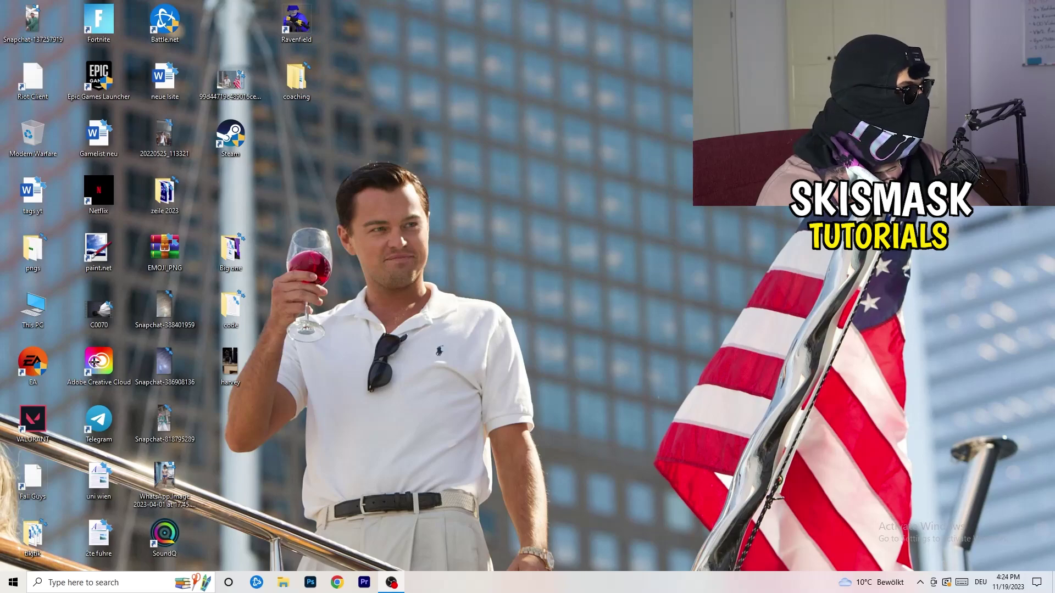
key("super")
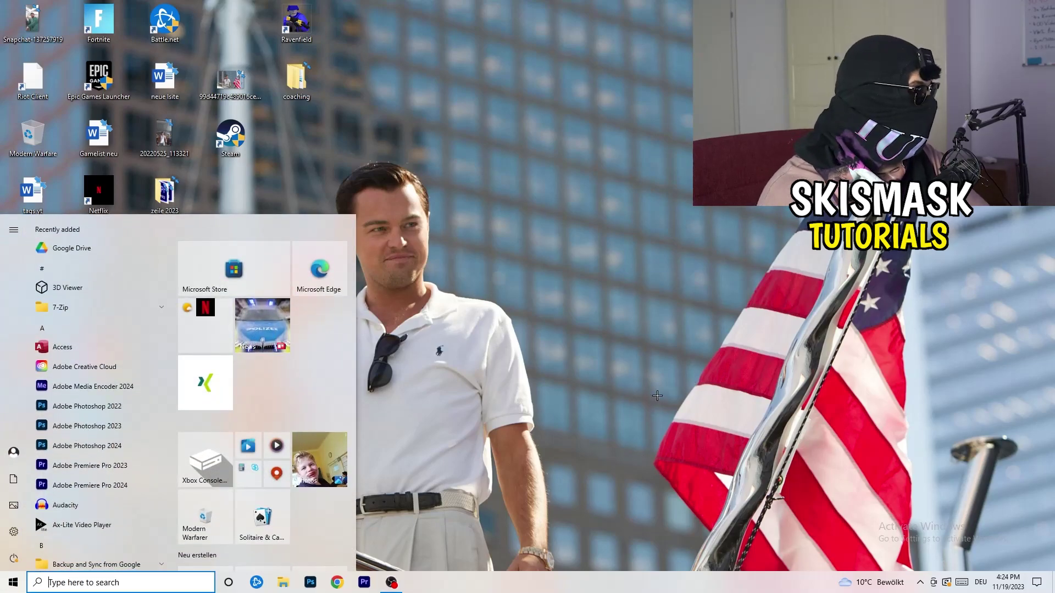
left_click(13, 531)
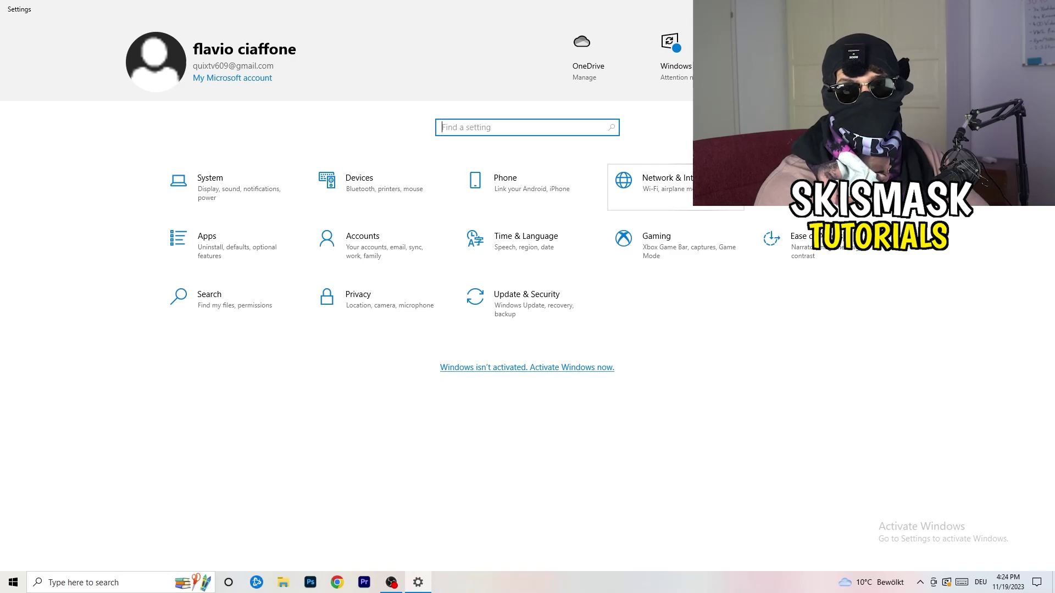
left_click(715, 190)
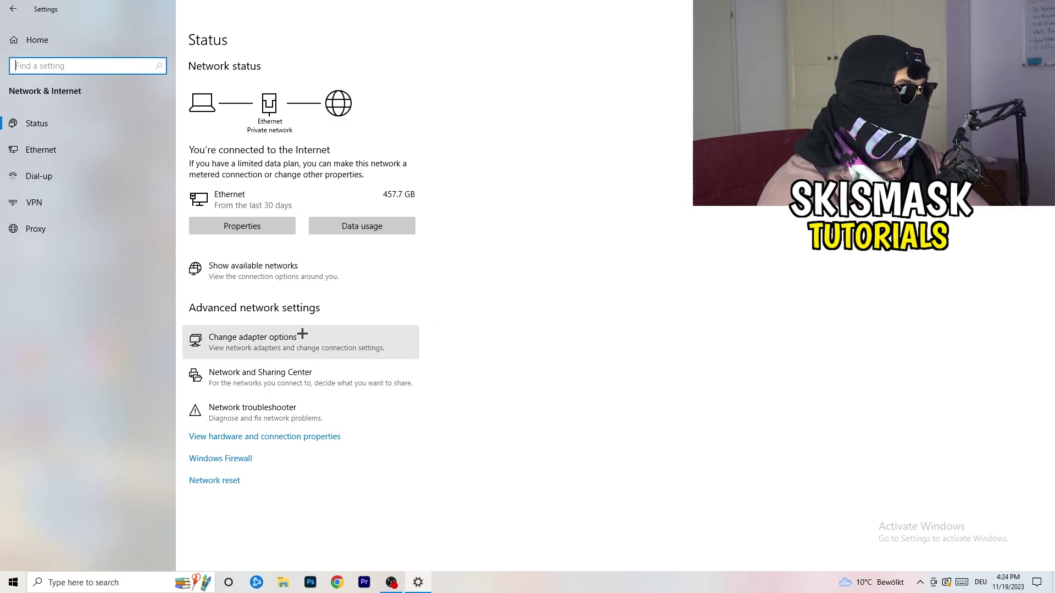
left_click(275, 419)
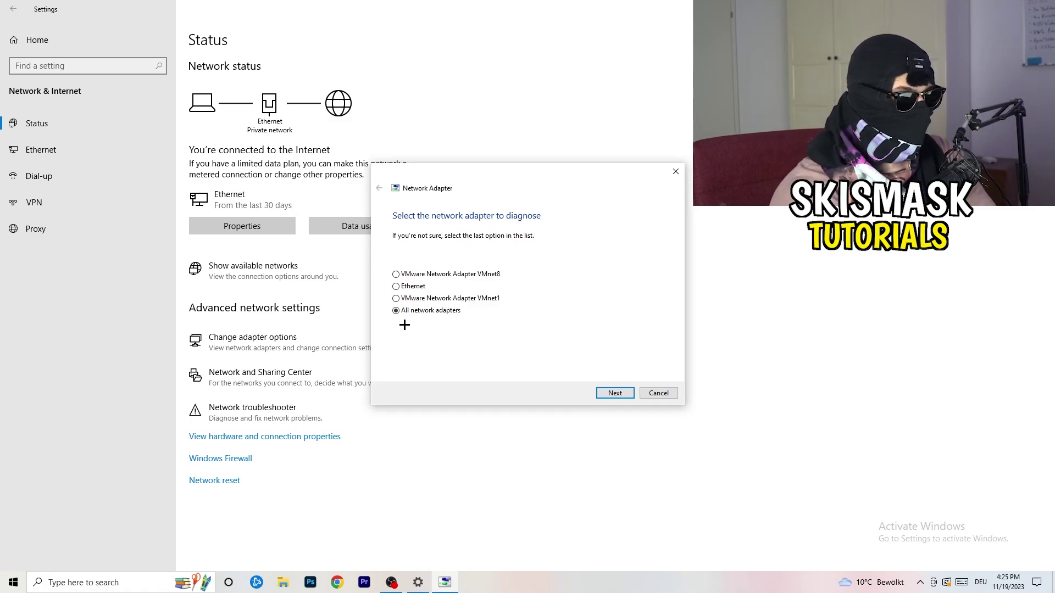
left_click(615, 393)
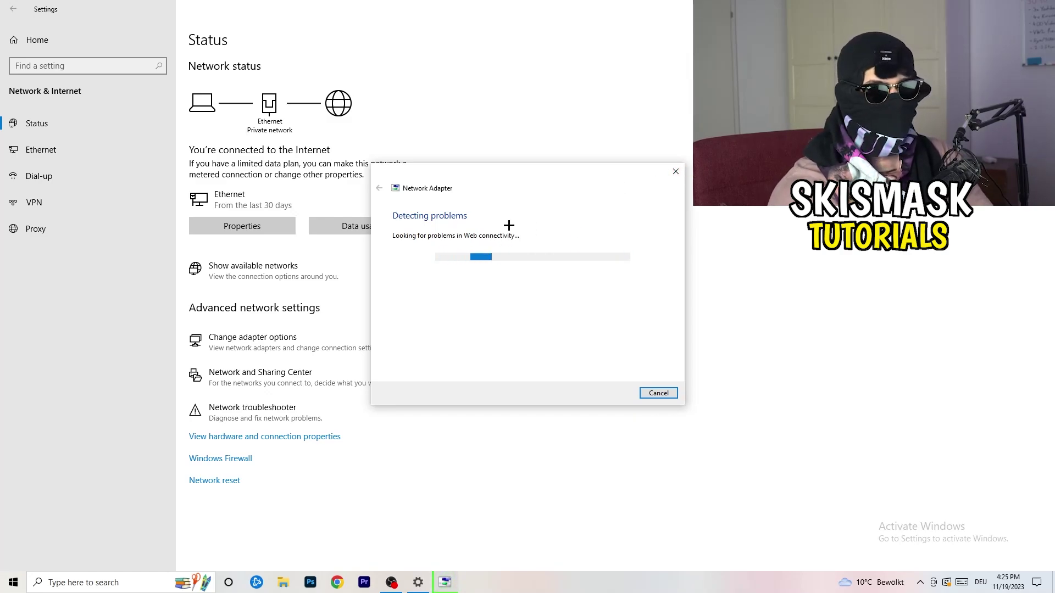
left_click(676, 171)
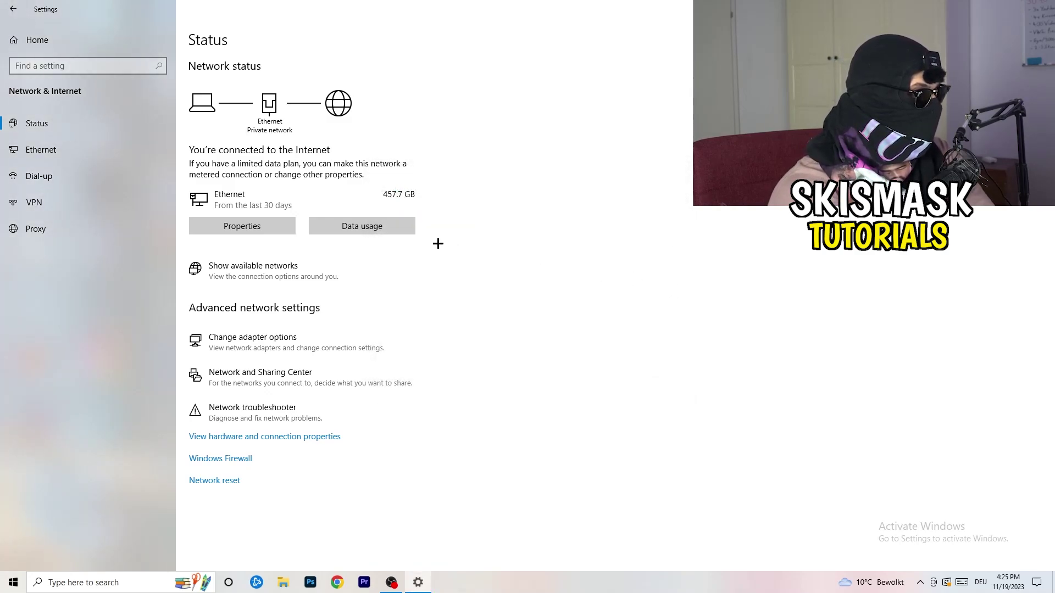
Step: Disable the Ethernet adapter in Network Connections, then re-enable it to reconnect to Netzwerk
left_click(275, 346)
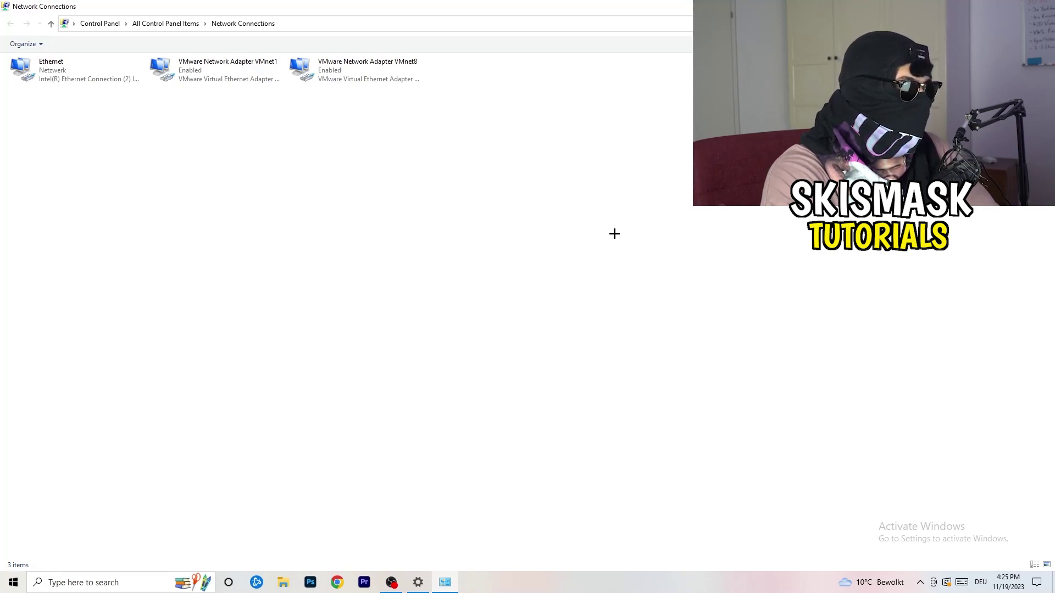
left_click(75, 70)
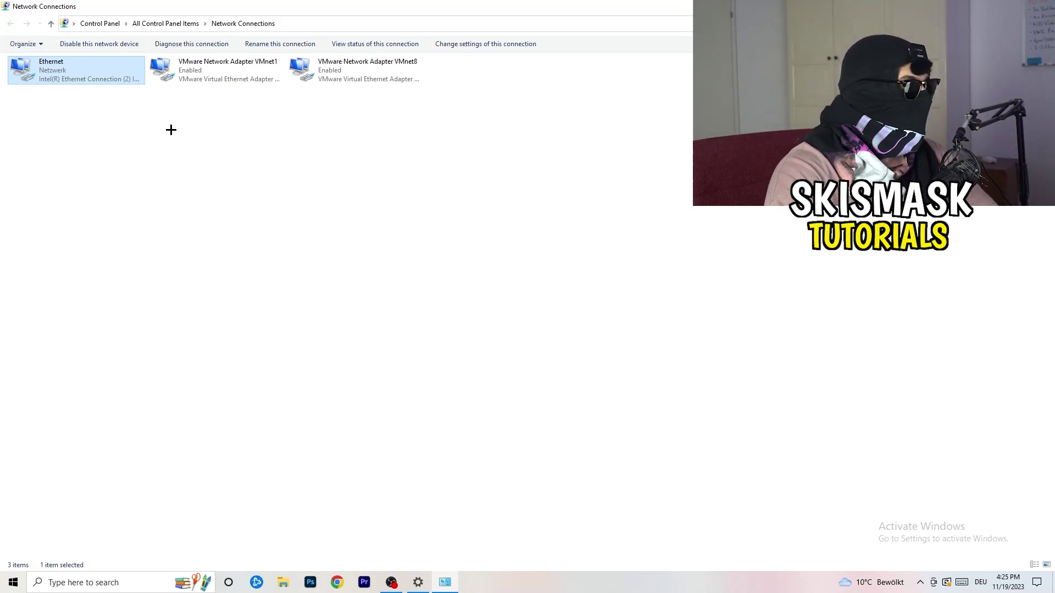
right_click(89, 66)
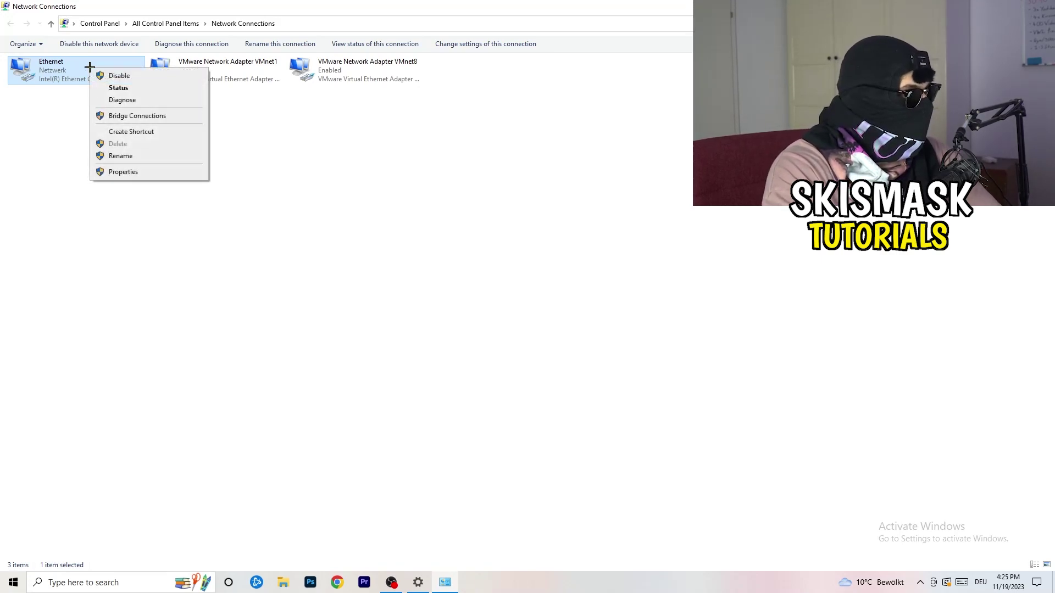
left_click(123, 72)
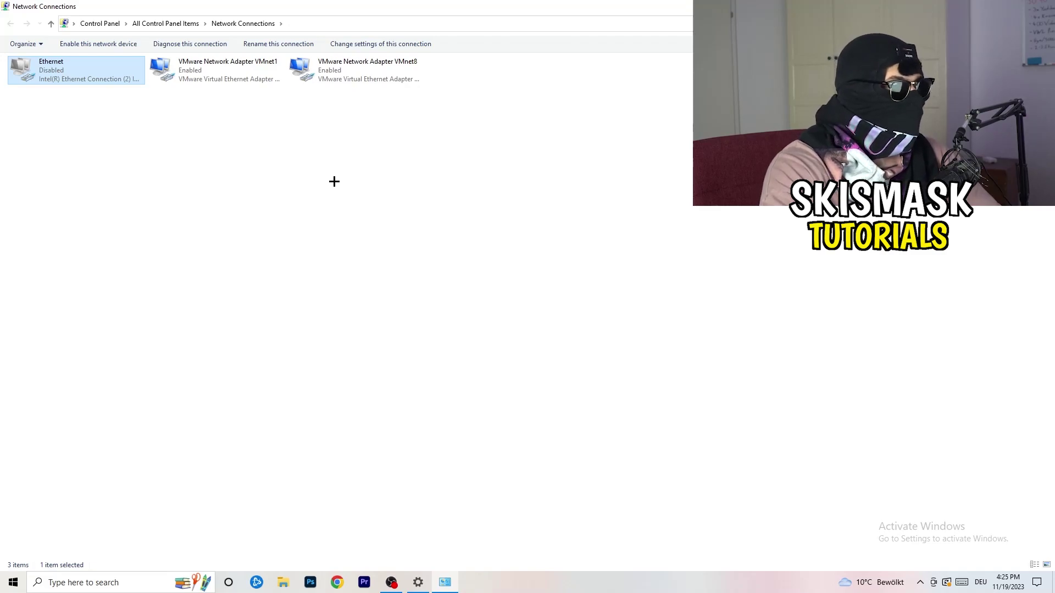
right_click(56, 80)
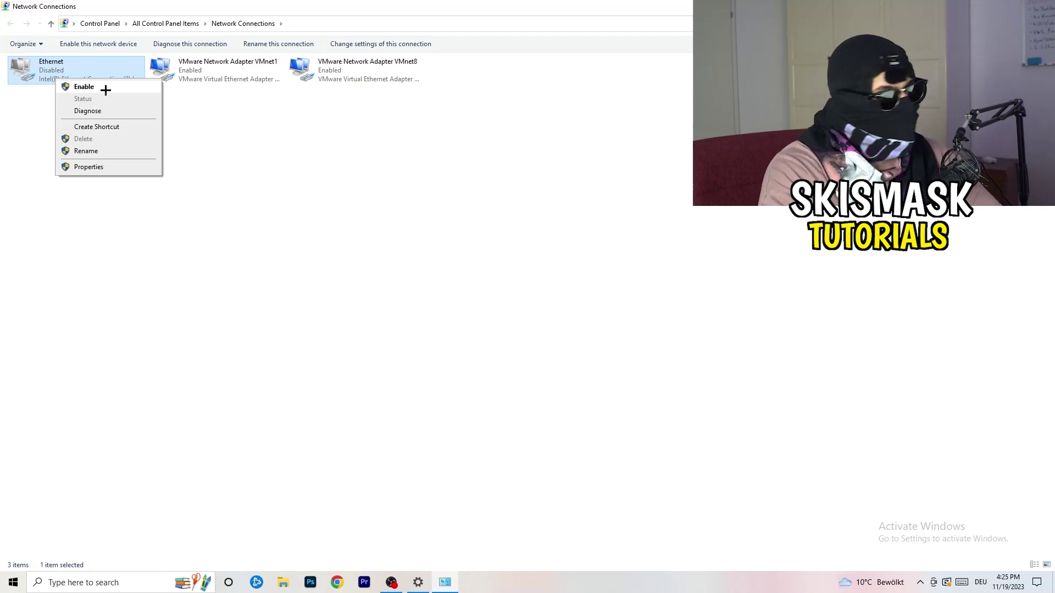
left_click(84, 87)
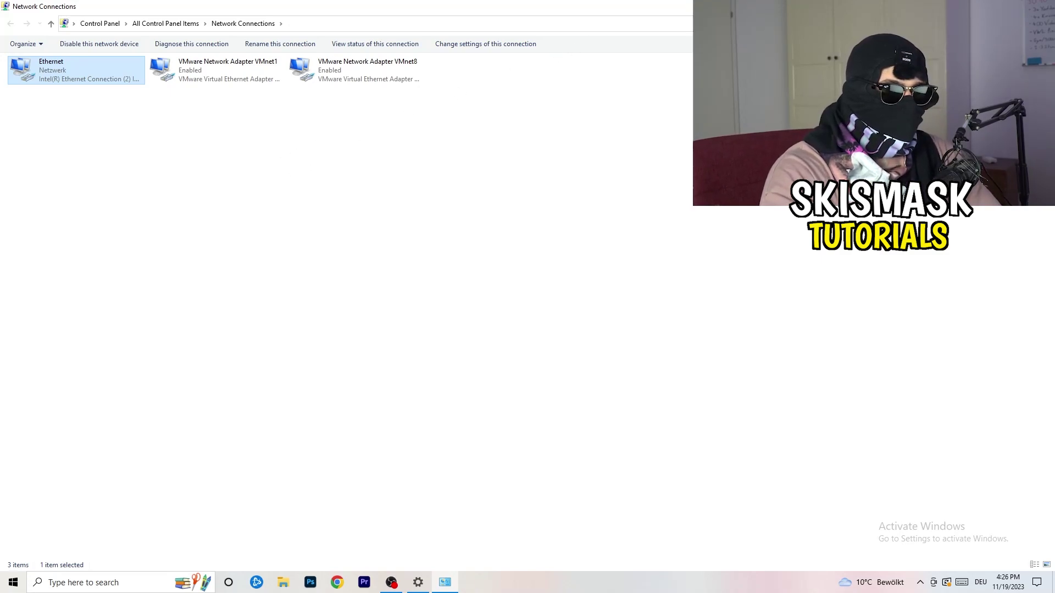
Step: Close Network Connections and open the Network and Sharing Center showing Netzwerk via Ethernet
key("alt+F4")
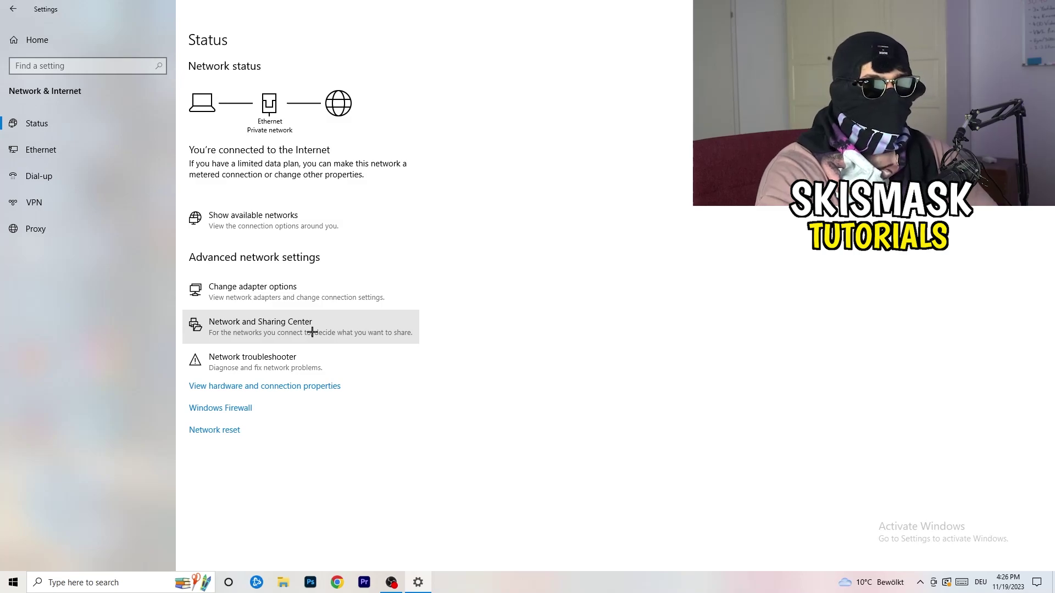
left_click(312, 332)
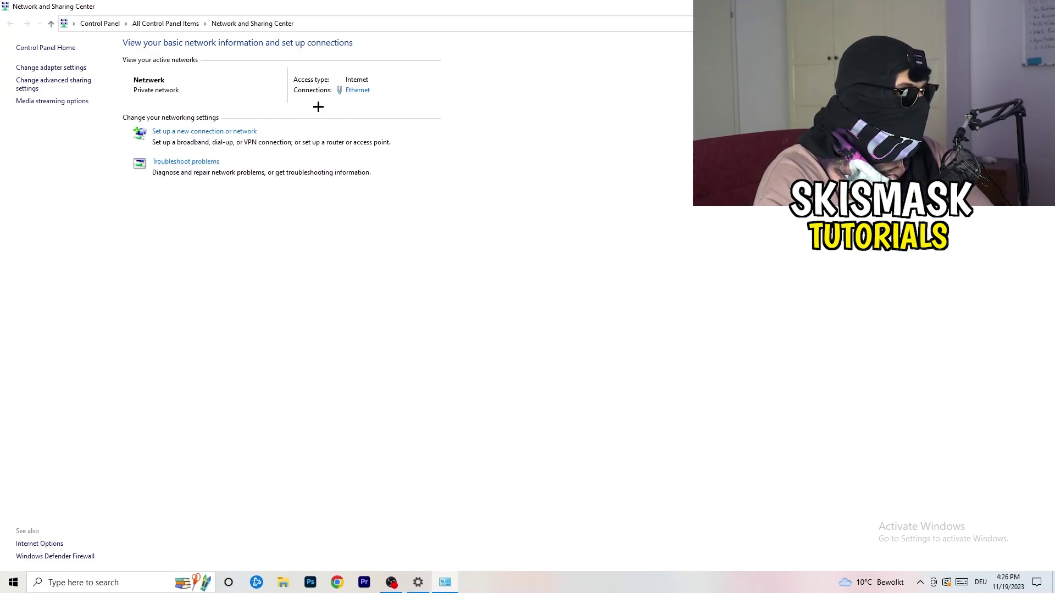
left_click(360, 96)
left_click_drag(528, 180, 270, 116)
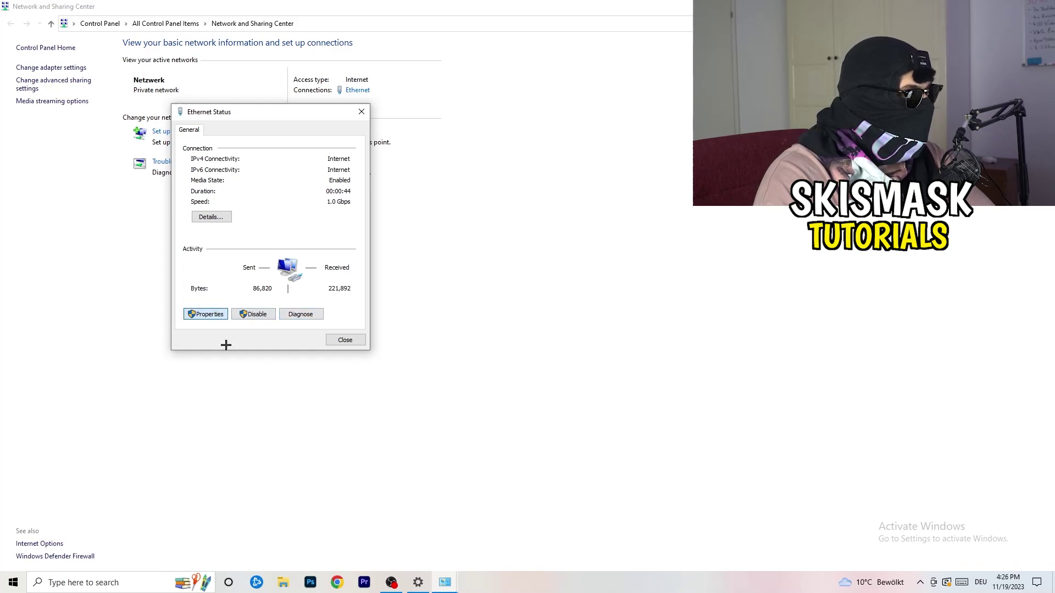
key("Return")
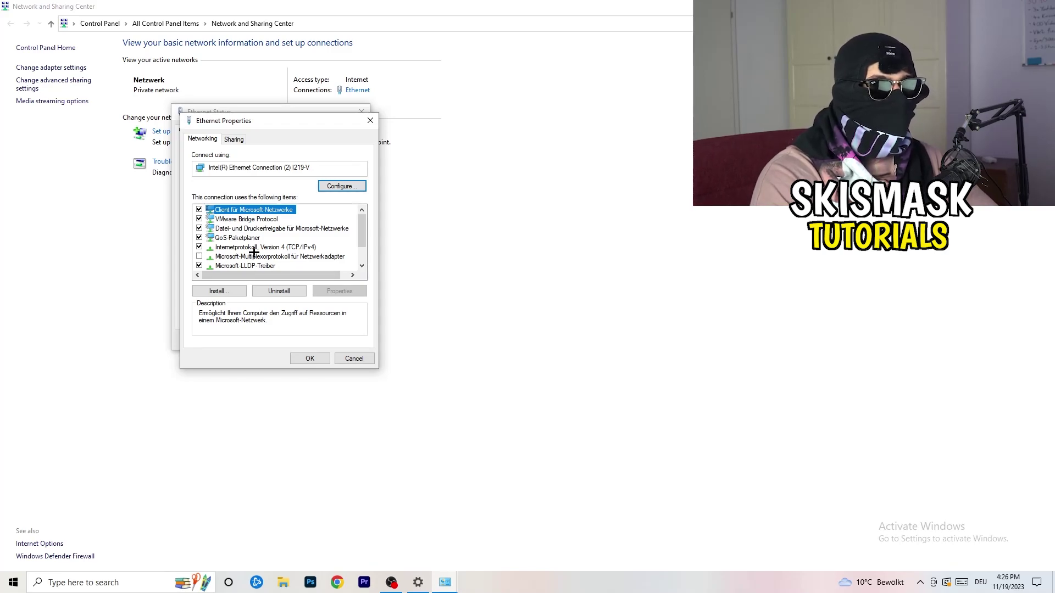
scroll(259, 247, "down", 1)
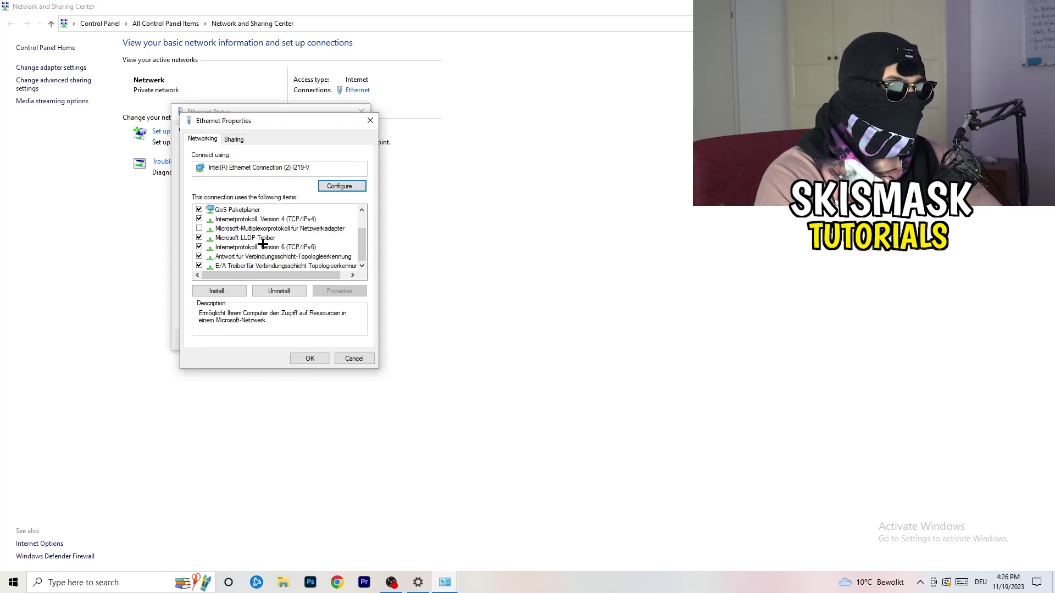
scroll(263, 243, "up", 1)
scroll(258, 239, "down", 1)
scroll(255, 238, "up", 1)
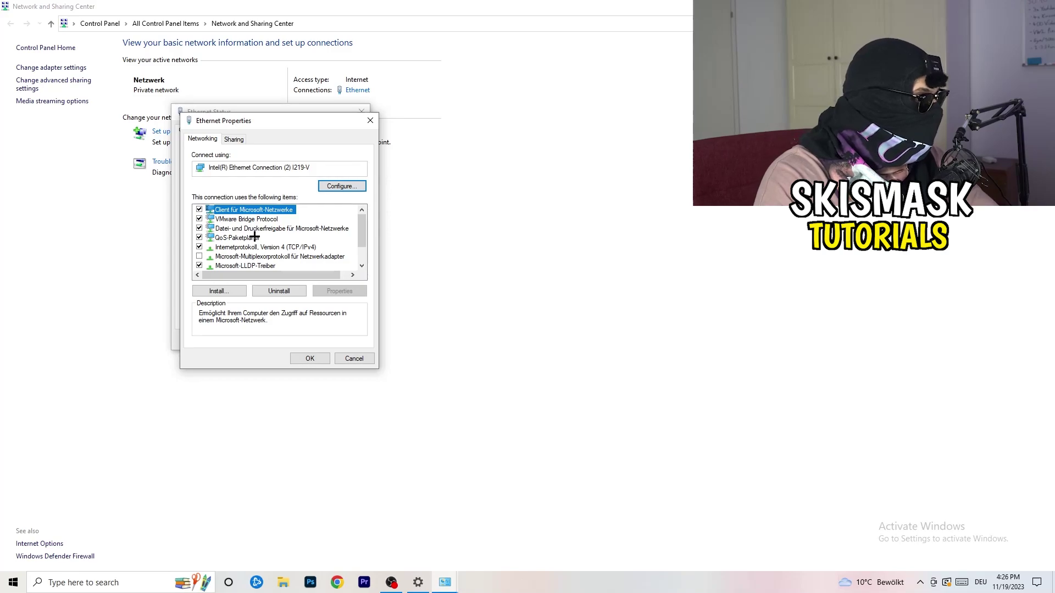
double_click(246, 248)
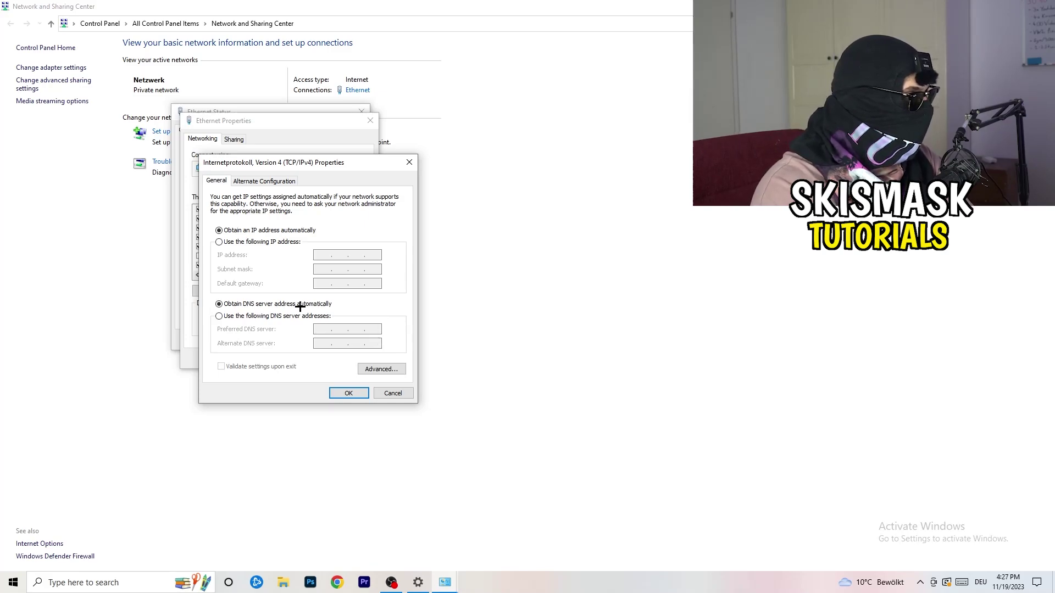
left_click(223, 244)
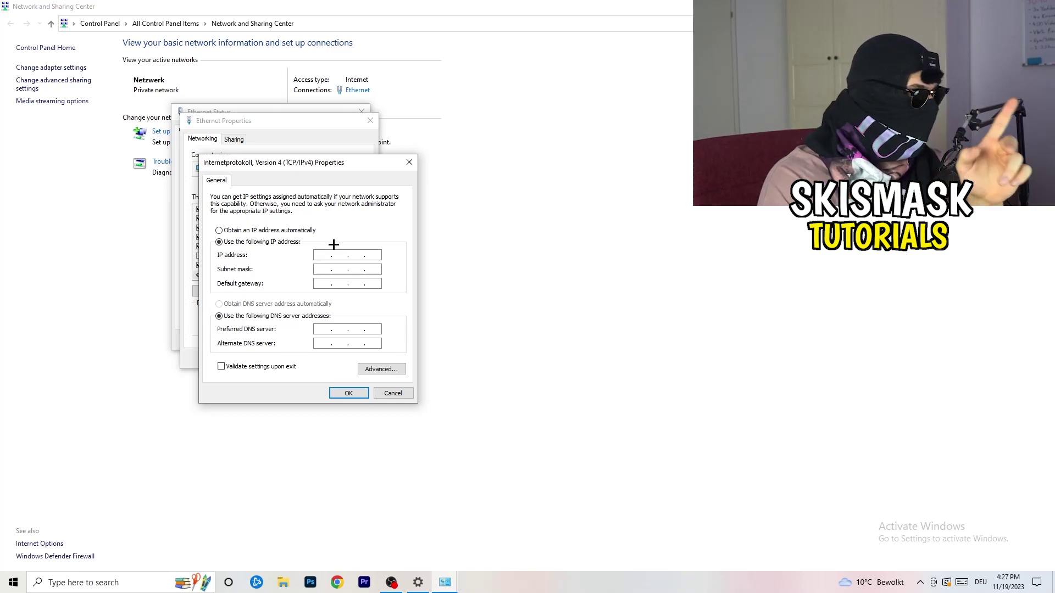
left_click(322, 256)
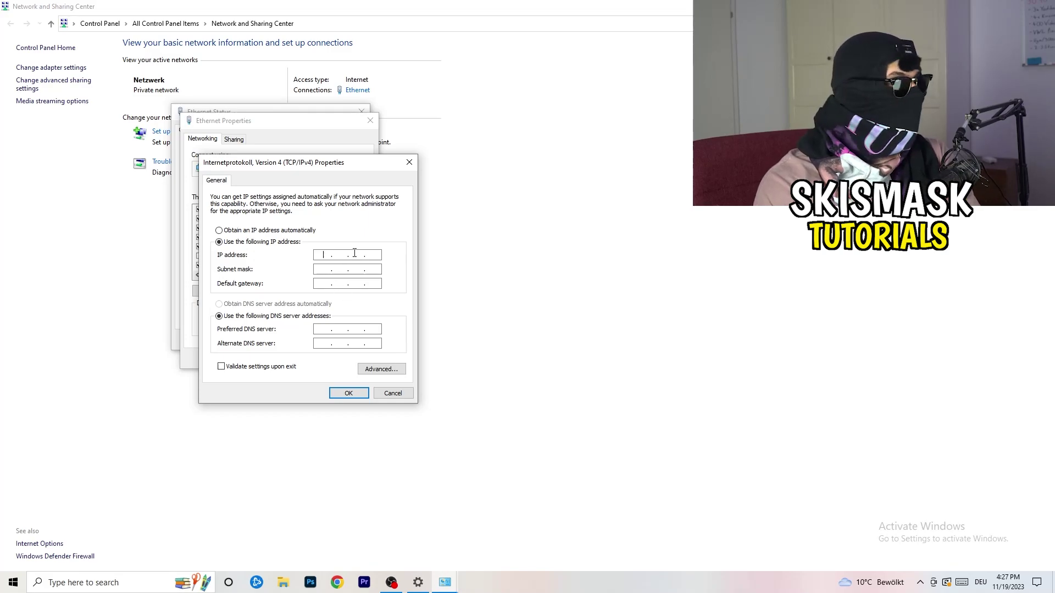
left_click(409, 161)
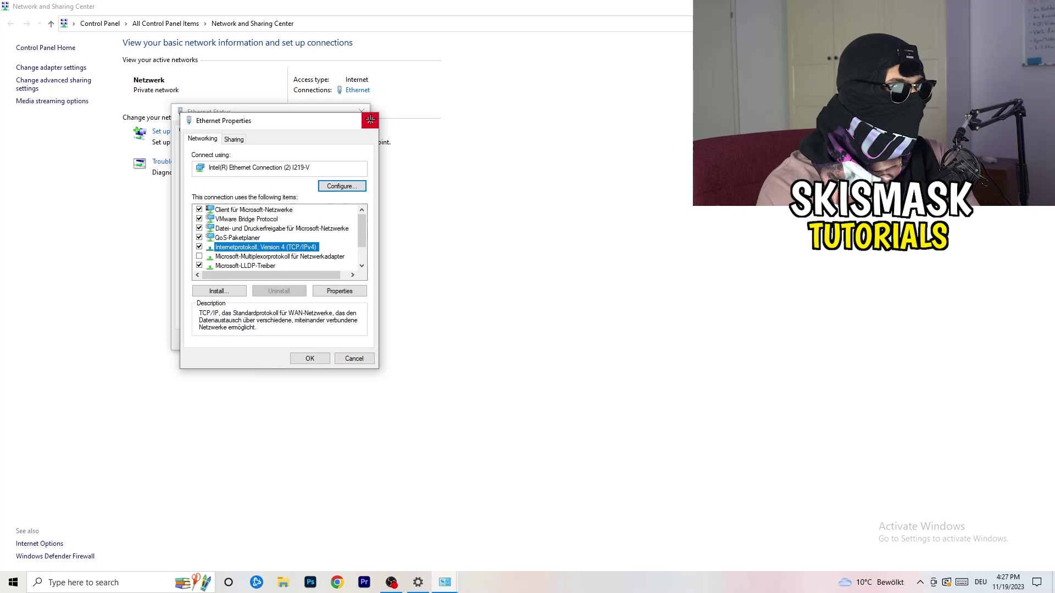
left_click(370, 120)
left_click(361, 111)
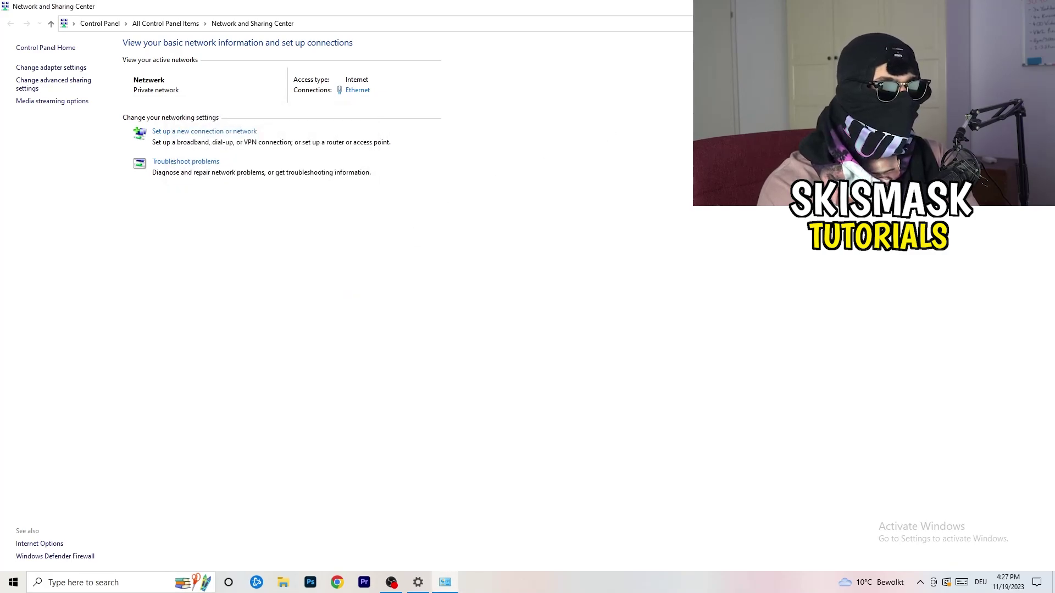
Step: Close the Network and Sharing Center and return to Network & Internet settings via the networks flyout
left_click(1041, 7)
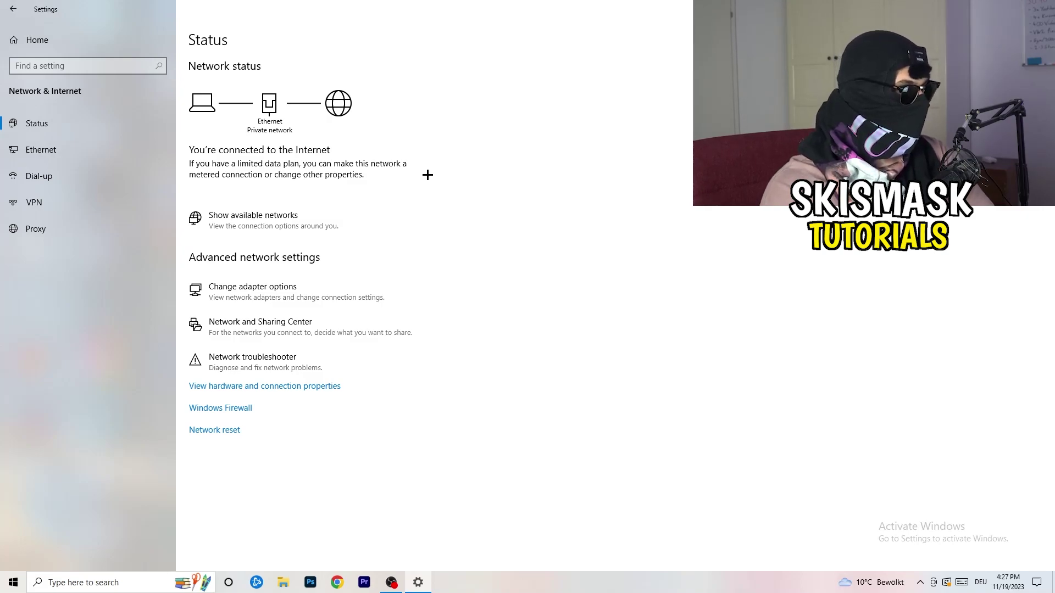
left_click(276, 215)
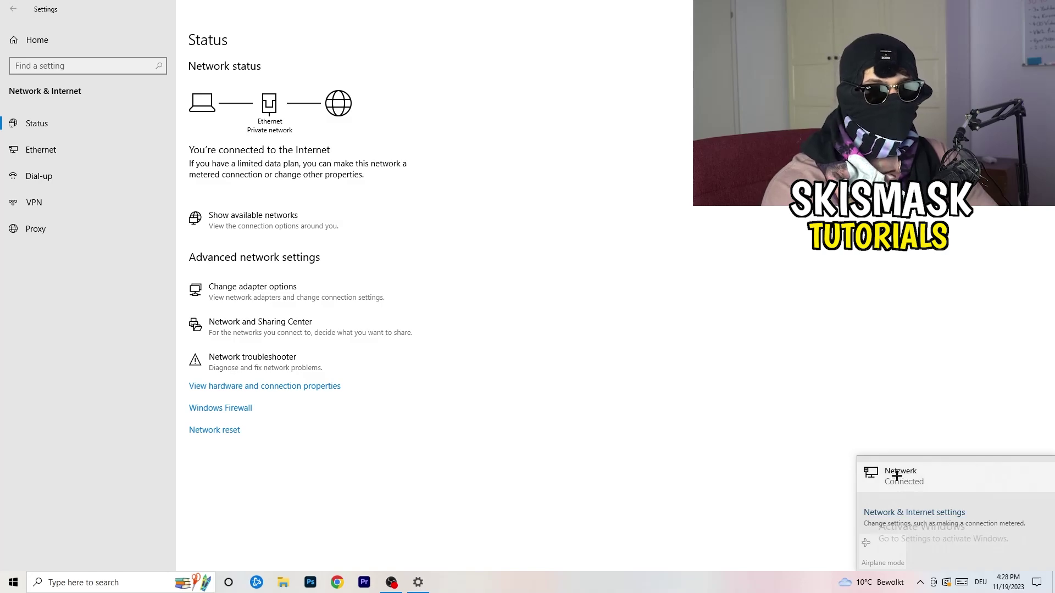
left_click(899, 511)
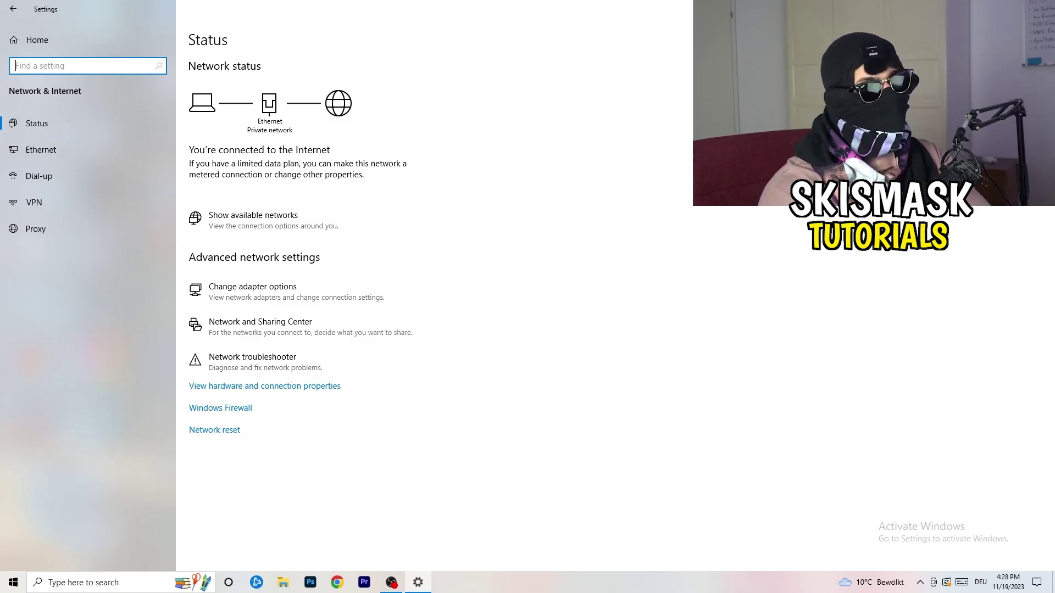
Step: Close Settings, relaunch it from the Start menu, and select Update & Security
key("alt+F4")
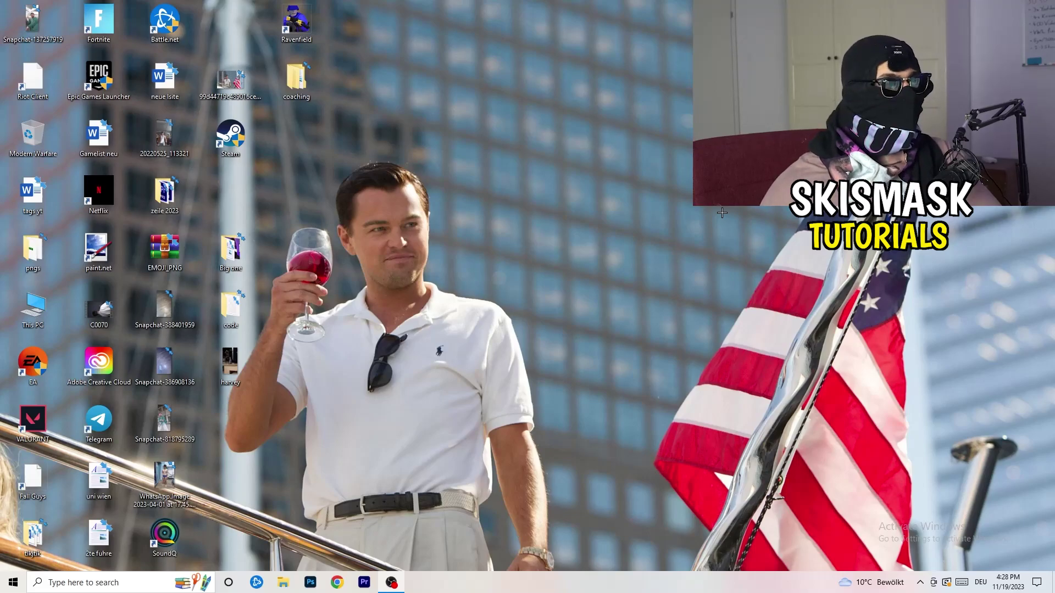
left_click(13, 583)
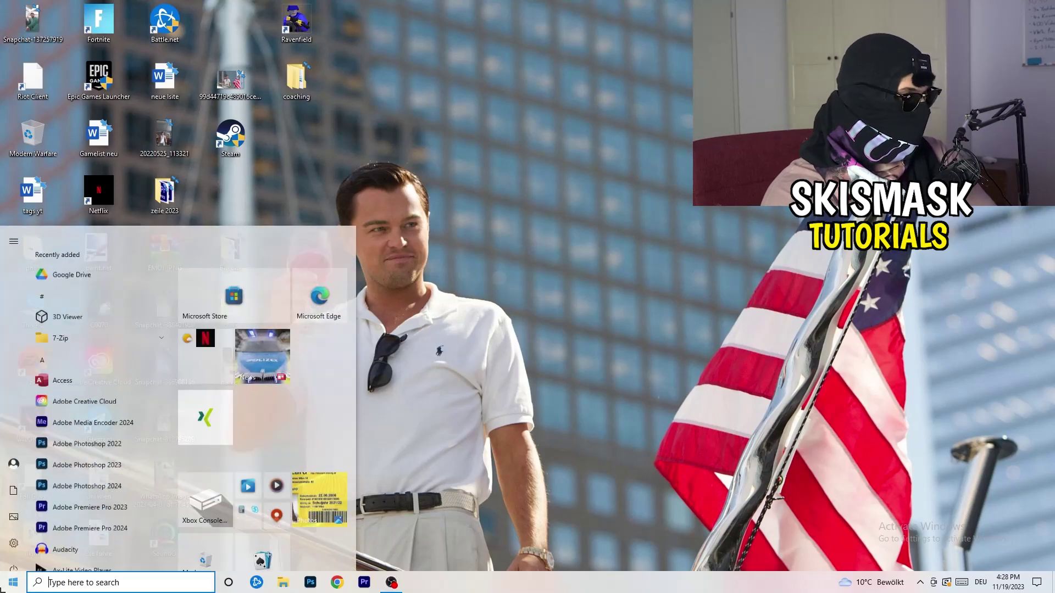
left_click(13, 533)
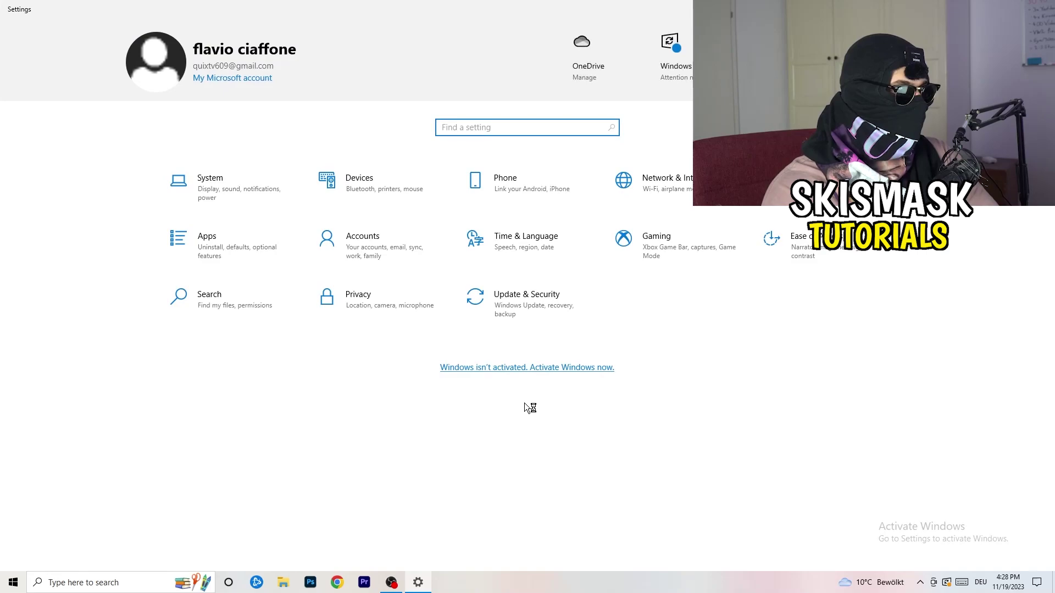
left_click(508, 316)
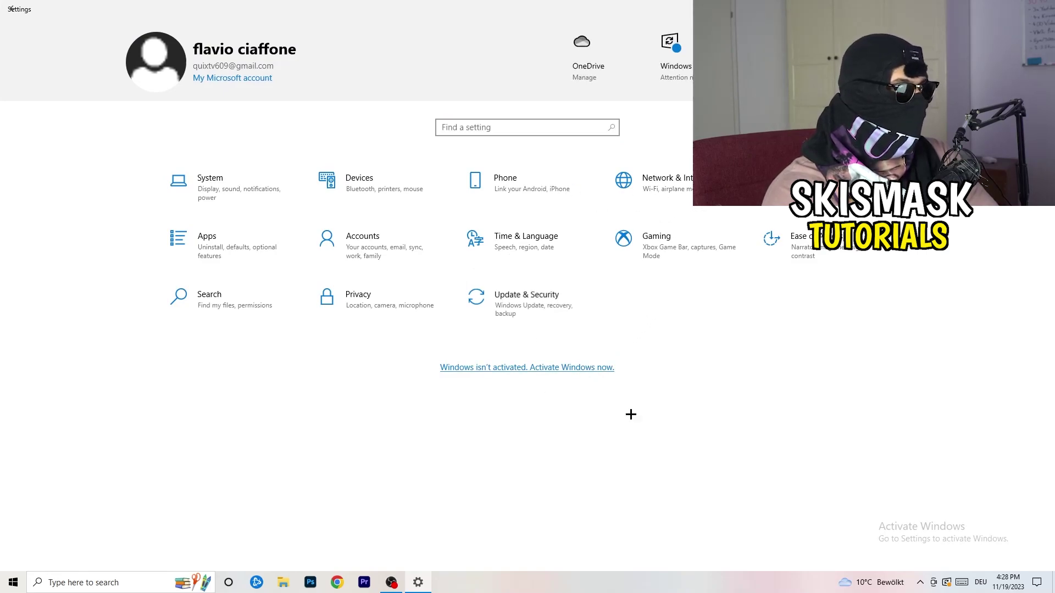